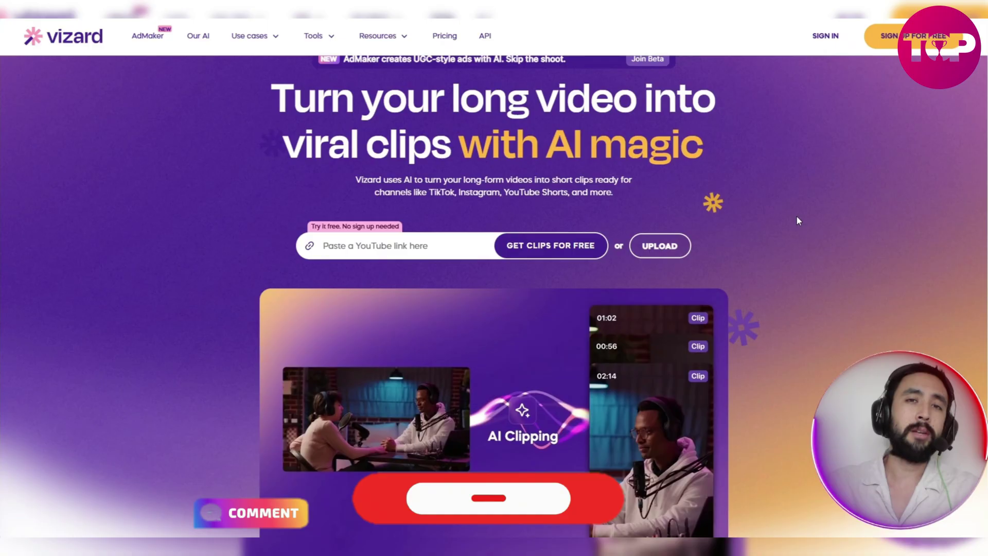
Scroll down the vizard.ai homepage to look over its features
scroll(795, 220, down, 1)
scroll(793, 221, down, 2)
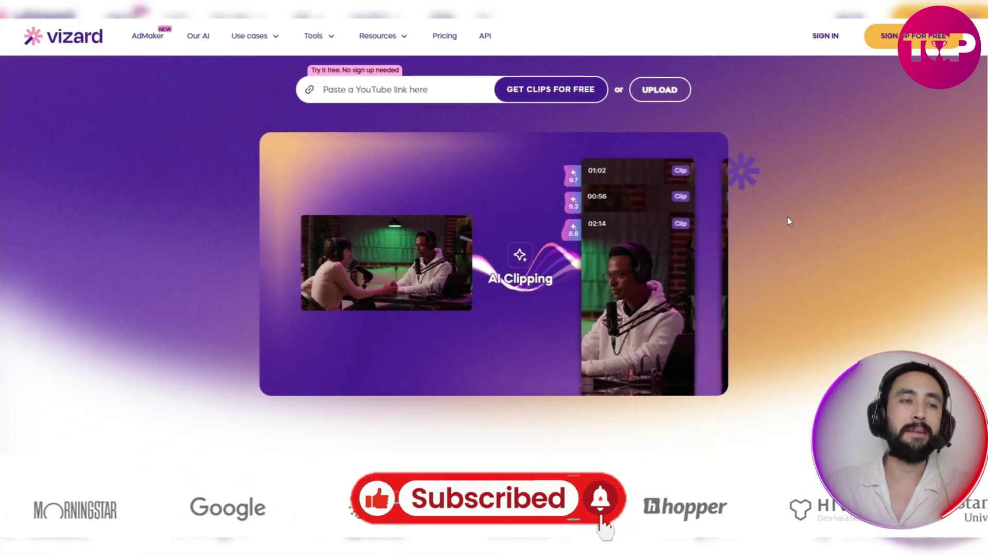
scroll(786, 217, down, 1)
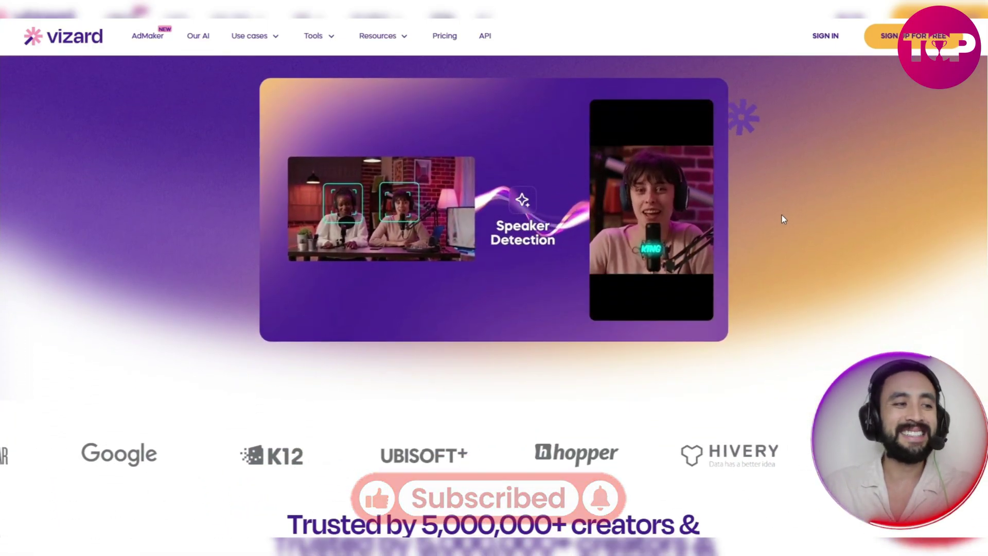
scroll(783, 219, down, 1)
scroll(781, 218, down, 1)
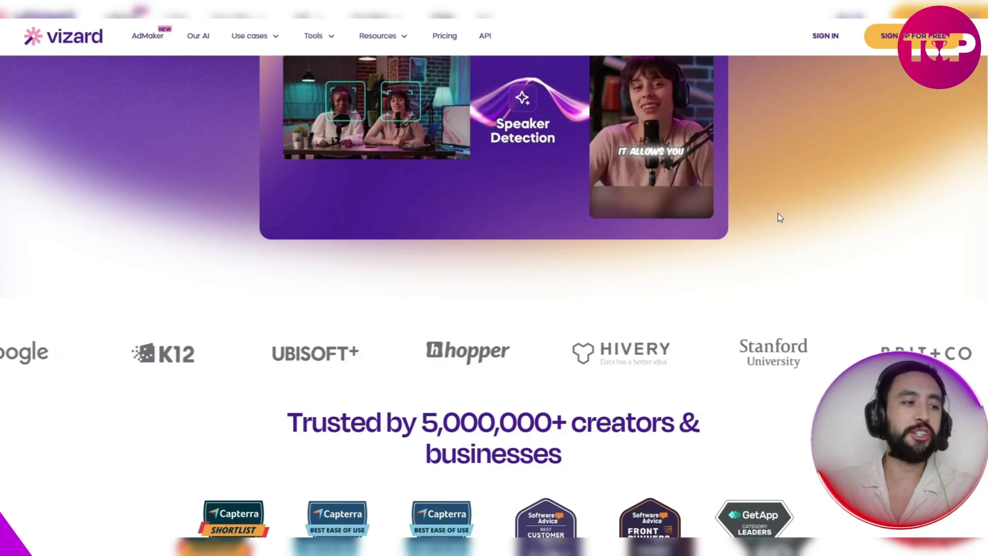
scroll(779, 217, down, 1)
scroll(773, 215, down, 1)
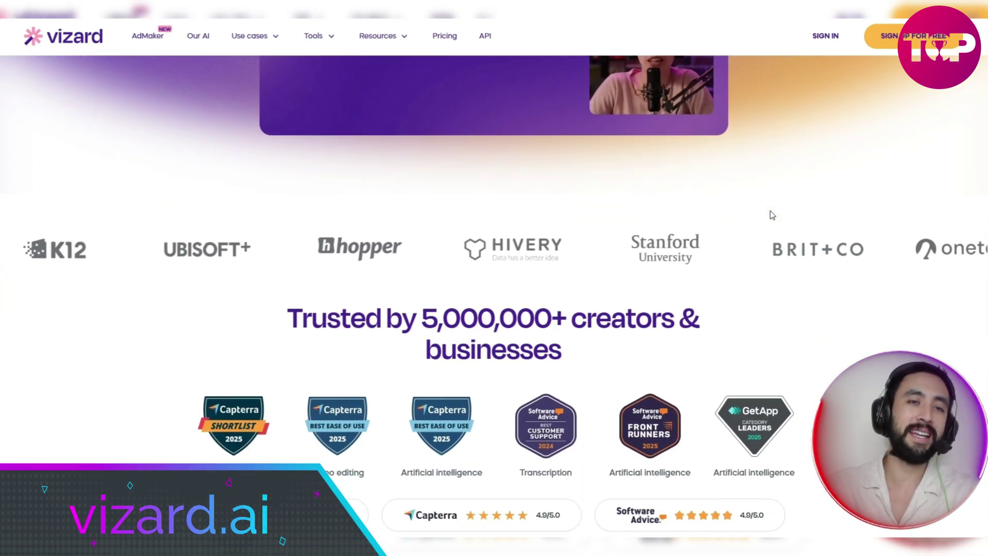
scroll(772, 215, down, 1)
scroll(770, 214, down, 1)
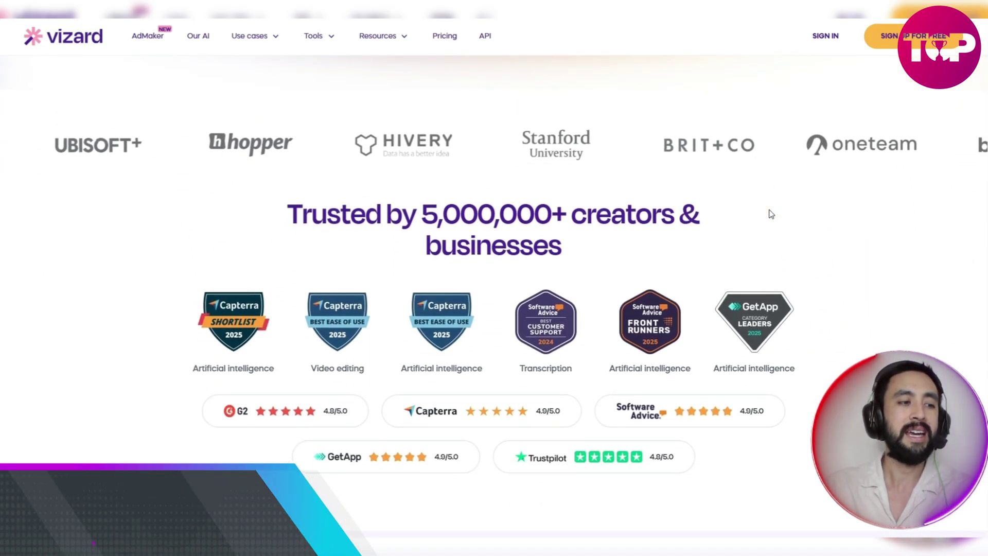
scroll(771, 214, down, 1)
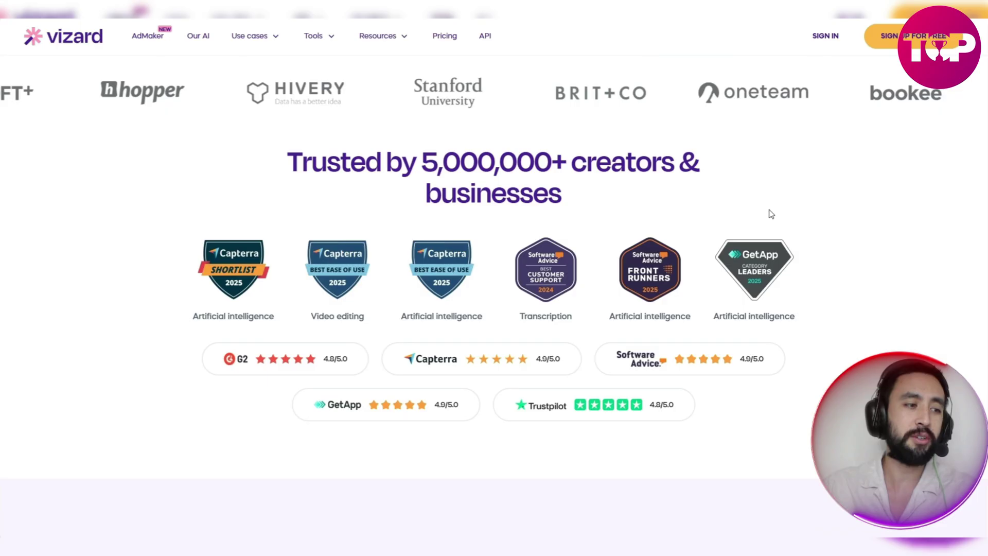
scroll(770, 214, down, 1)
scroll(770, 214, down, 1)
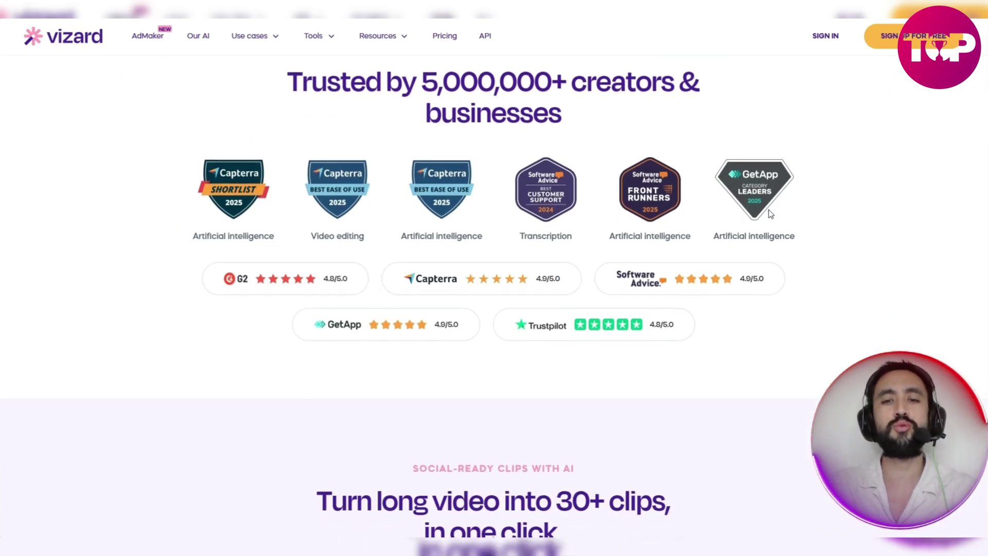
scroll(769, 211, down, 1)
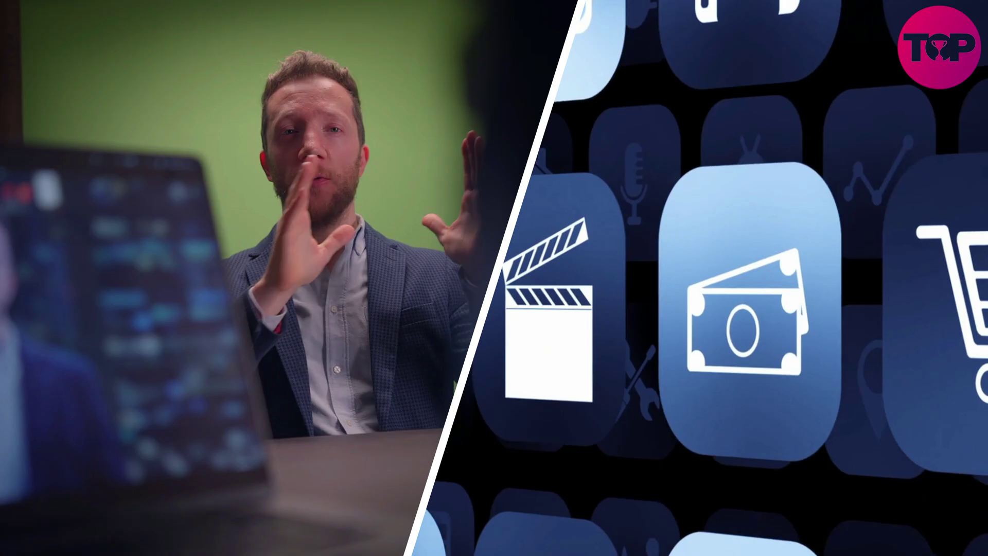
scroll(770, 208, down, 1)
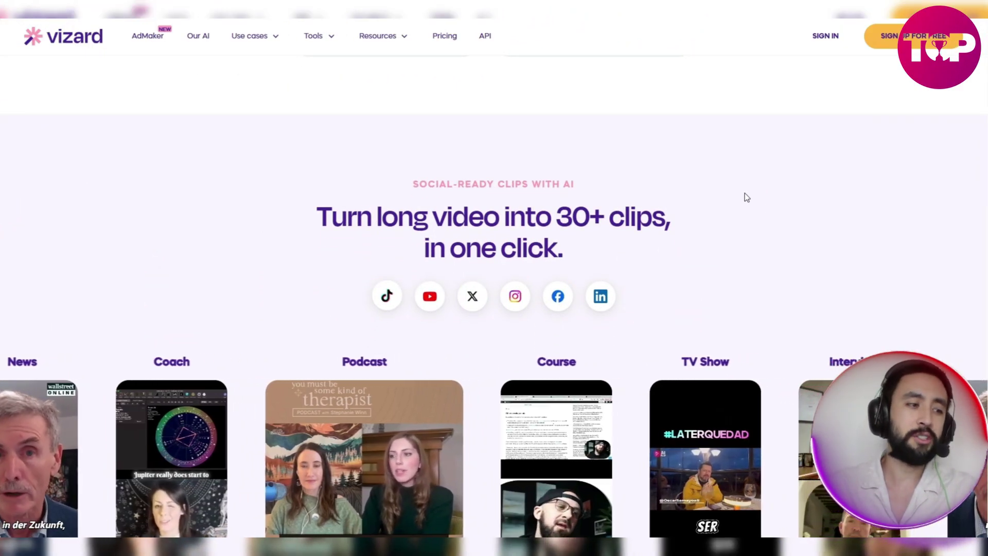
scroll(744, 193, down, 1)
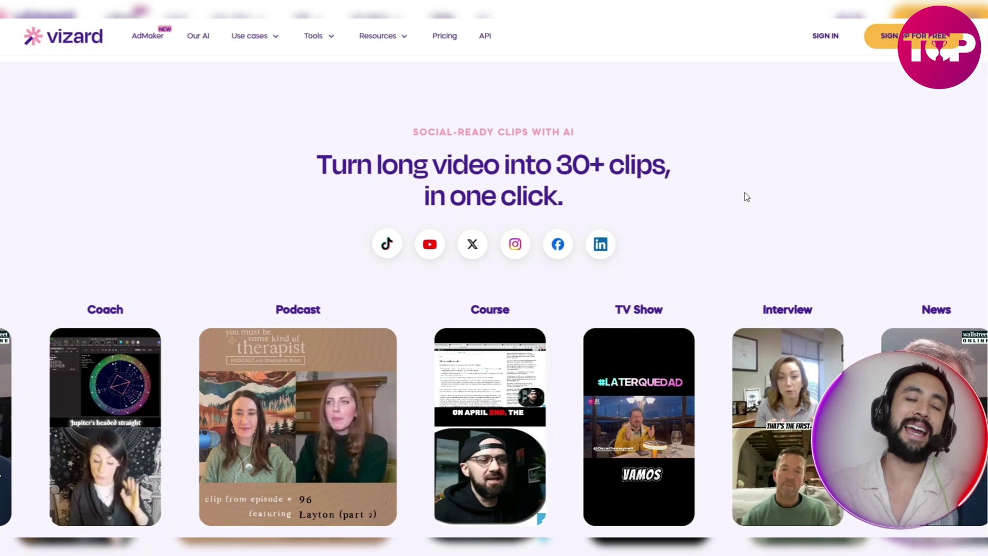
scroll(745, 196, down, 1)
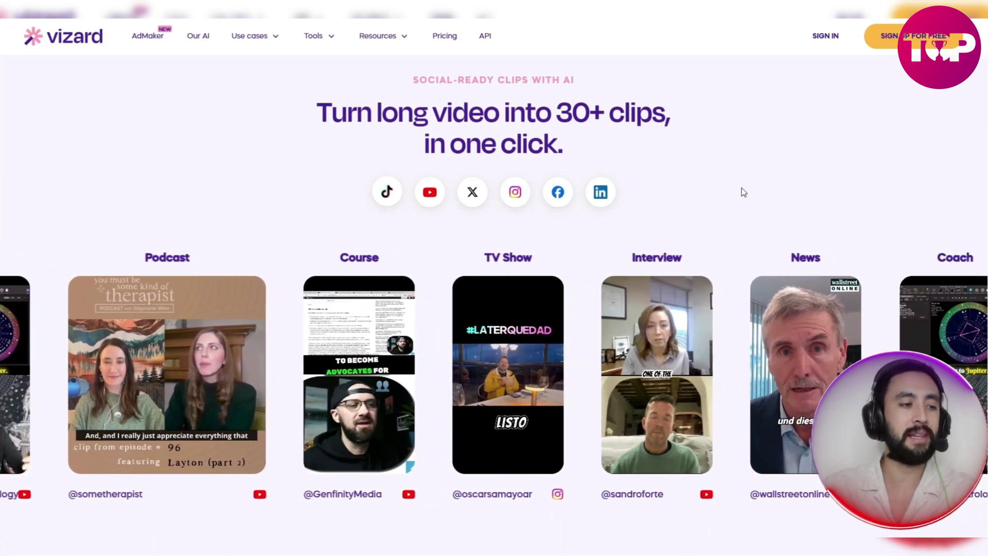
scroll(741, 191, down, 2)
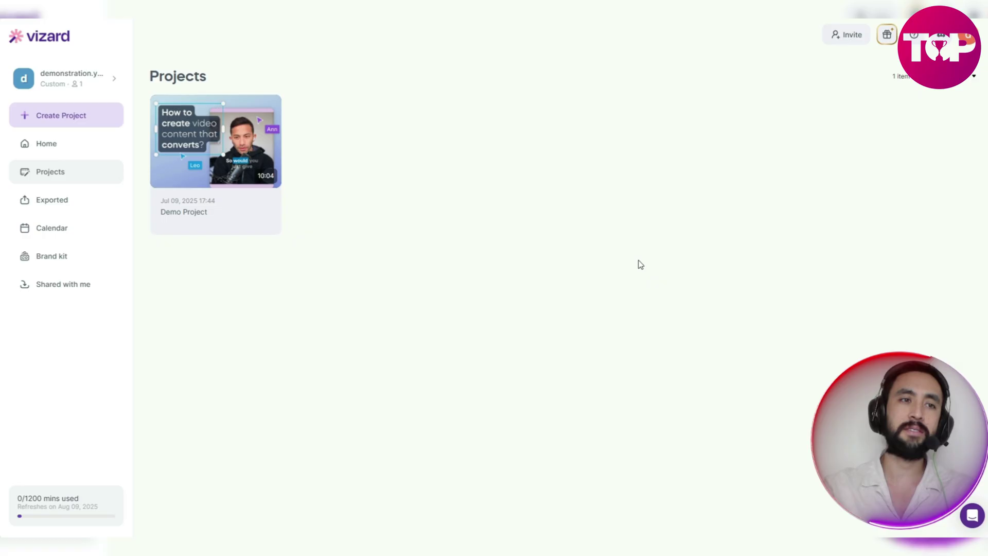
Browse Create Project's options, then the Exported, Brand kit and Shared with me sections
click(64, 118)
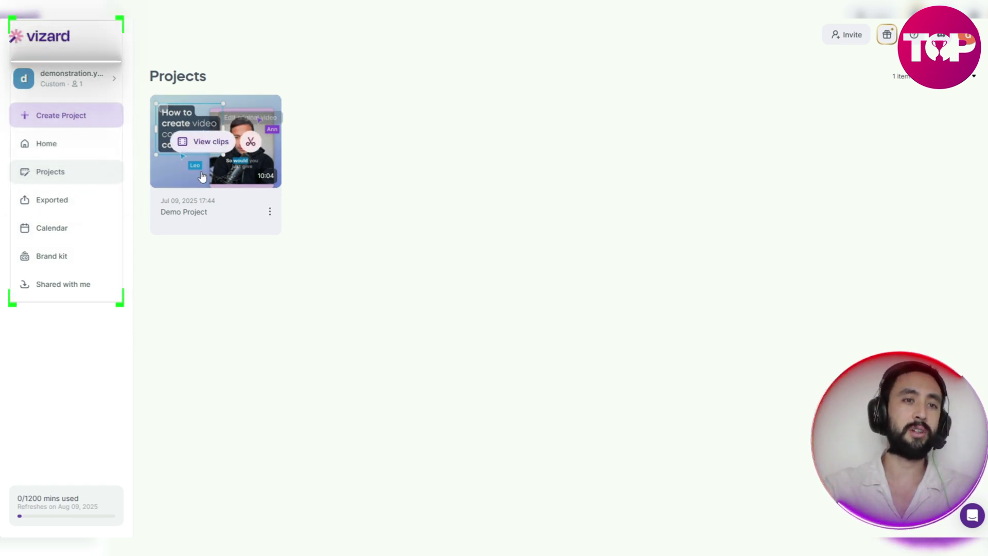
click(97, 204)
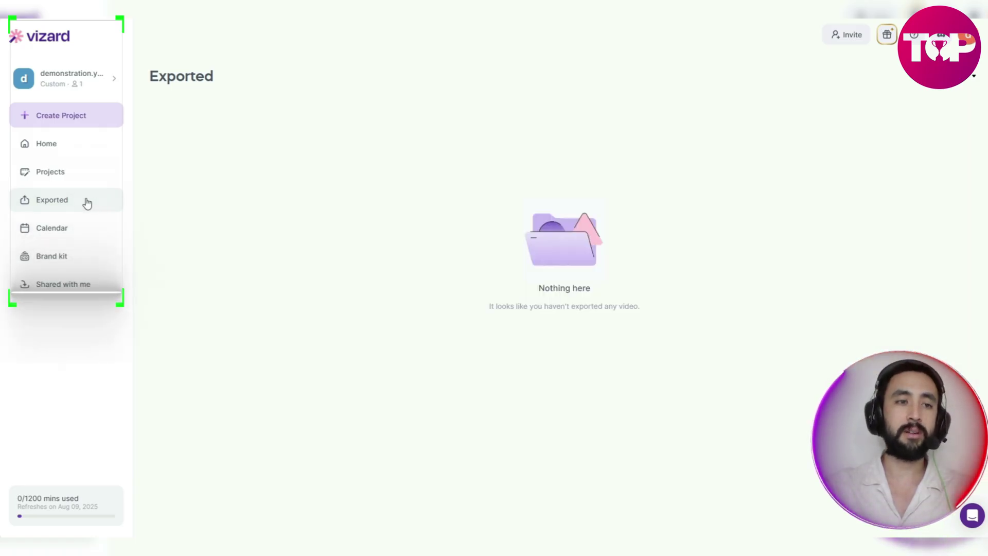
click(95, 231)
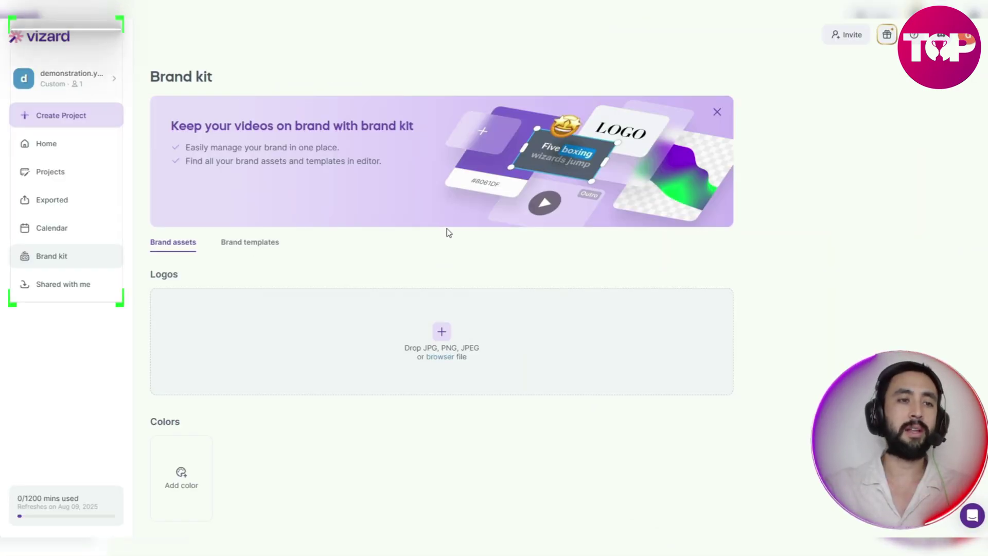
click(94, 288)
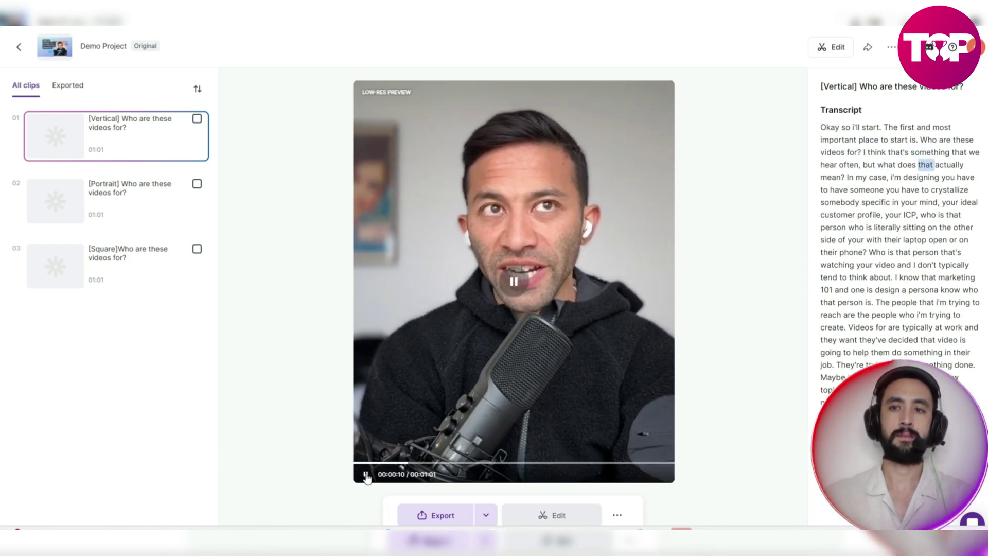
Pause the Vertical clip preview at 11 seconds
click(365, 473)
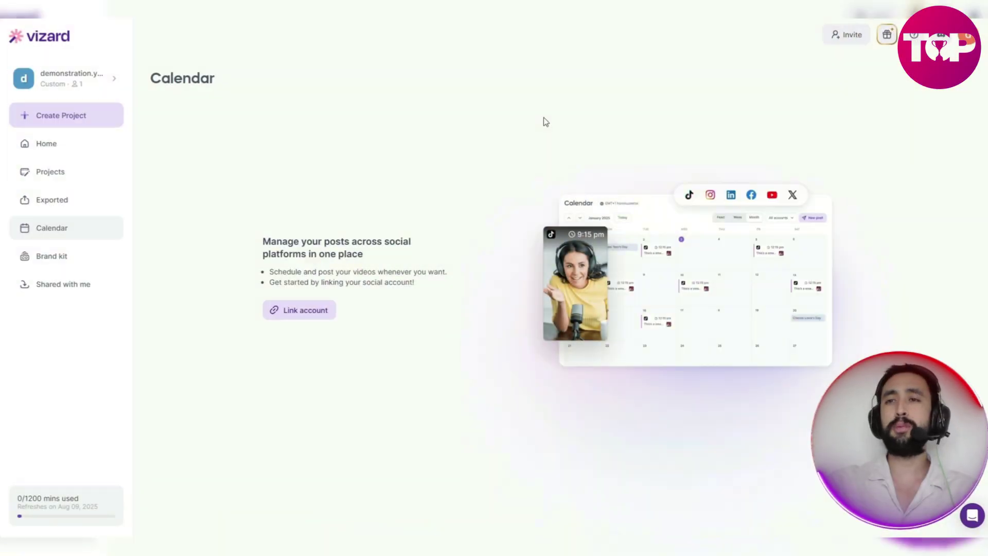
Bring up the Invite dialog for adding team members to the workspace
click(851, 36)
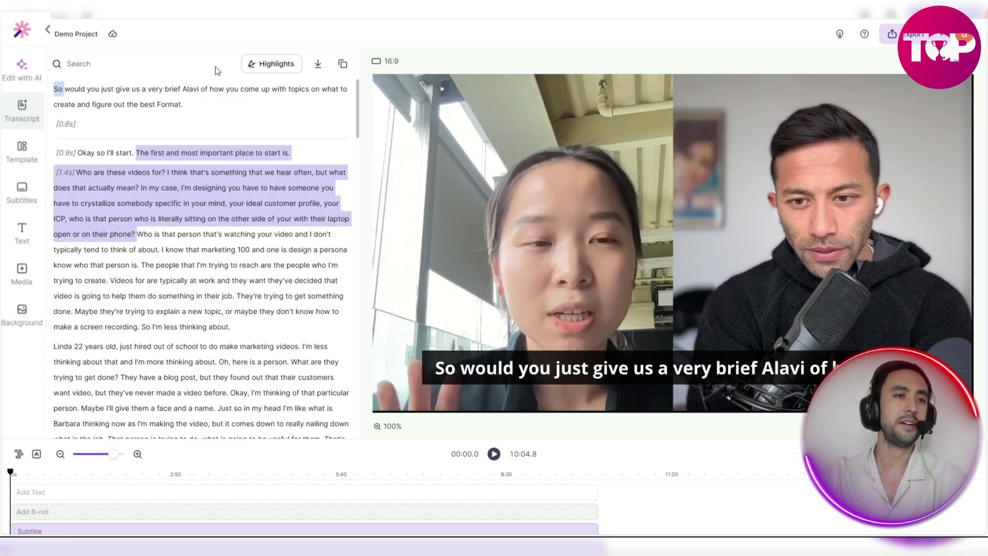
Apply Edit with AI's Remove silence, trimming the video from 10:04.8 to 09:51.0
click(25, 70)
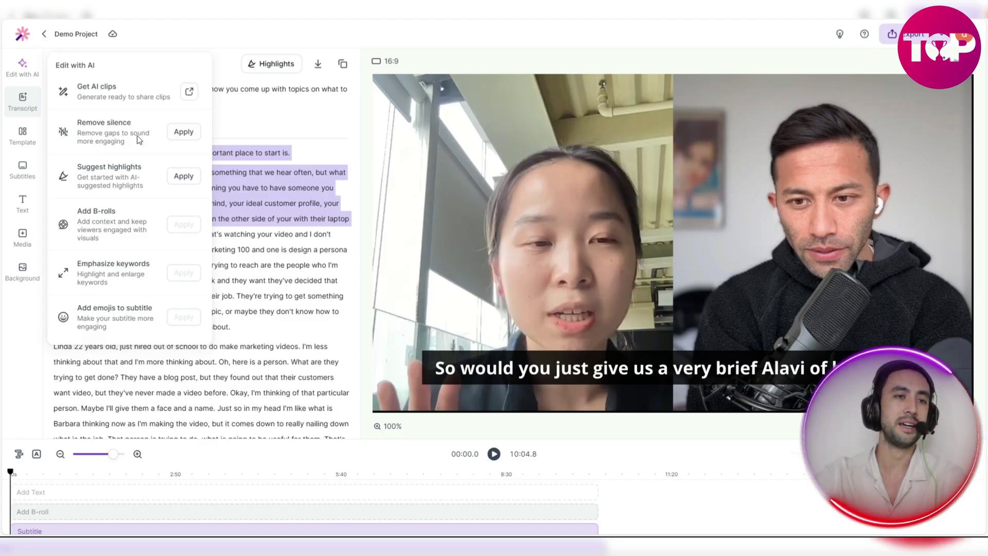
click(184, 132)
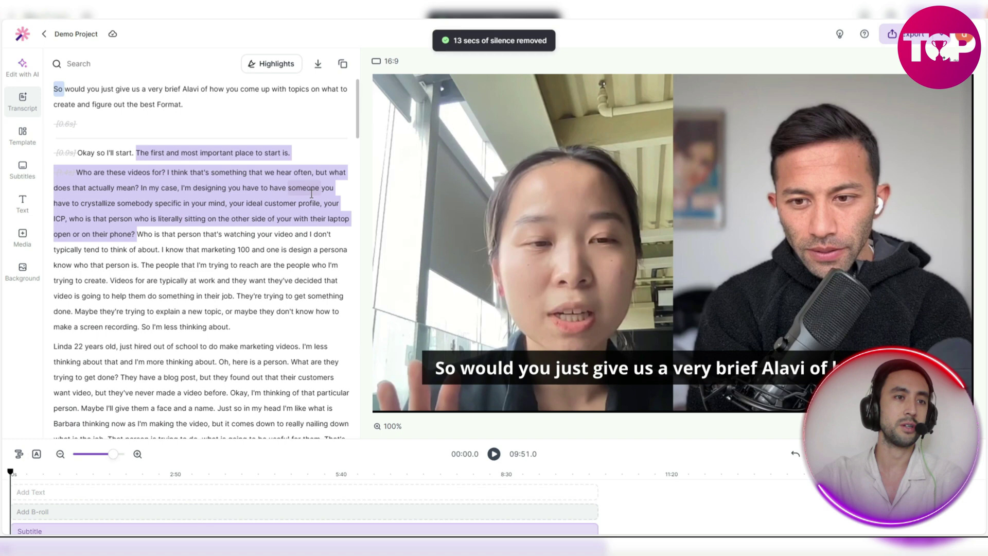
click(22, 66)
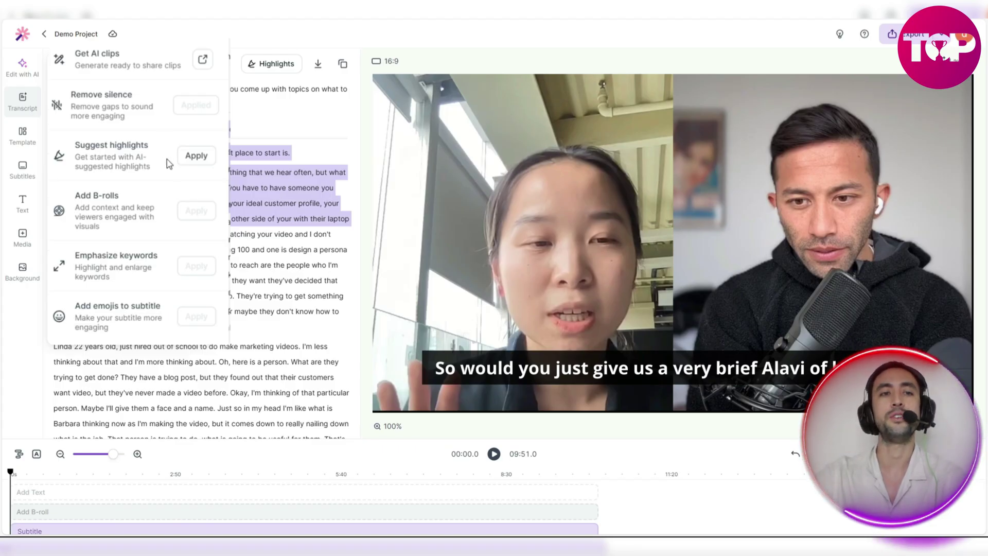
Show the AI highlights and tick the 00:28, 00:26 and 00:32 passages
click(196, 155)
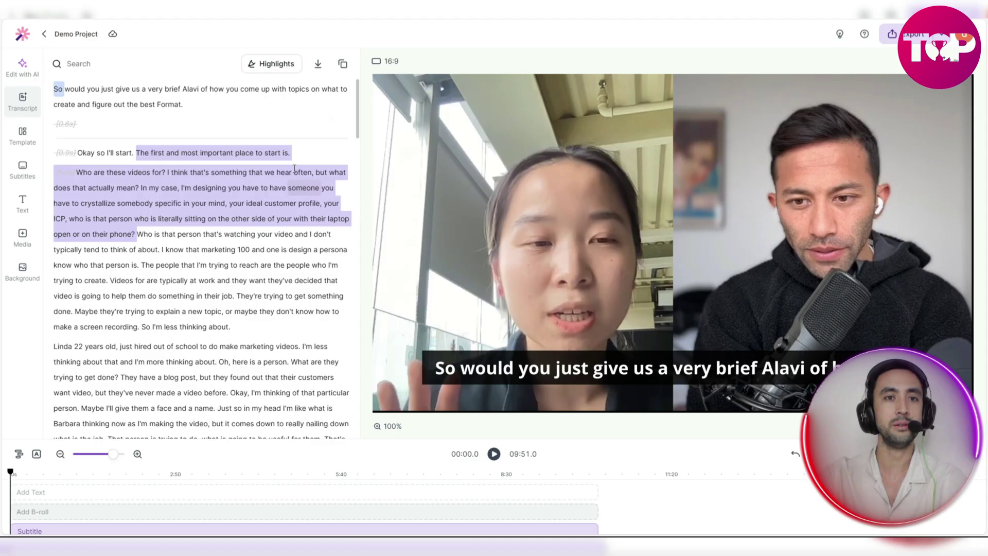
click(277, 64)
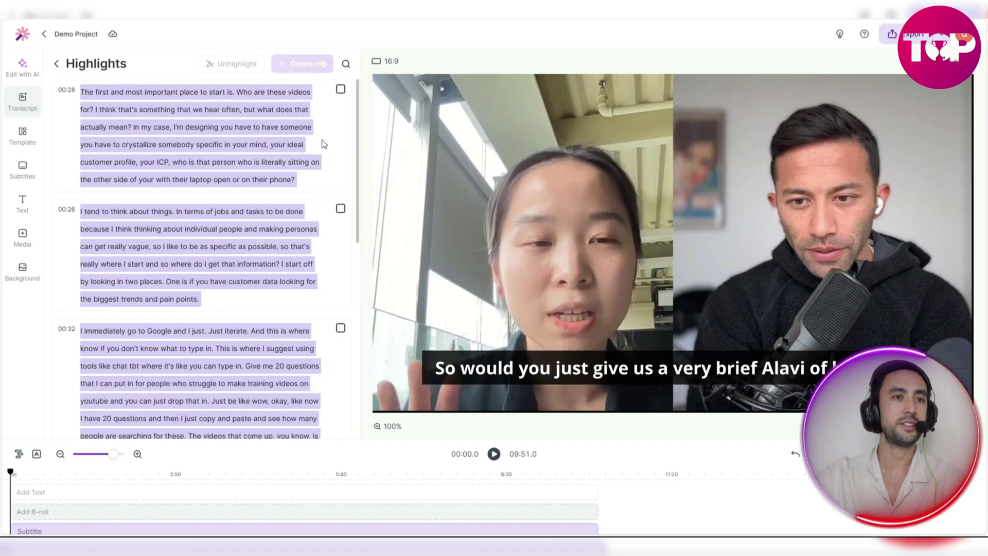
click(340, 91)
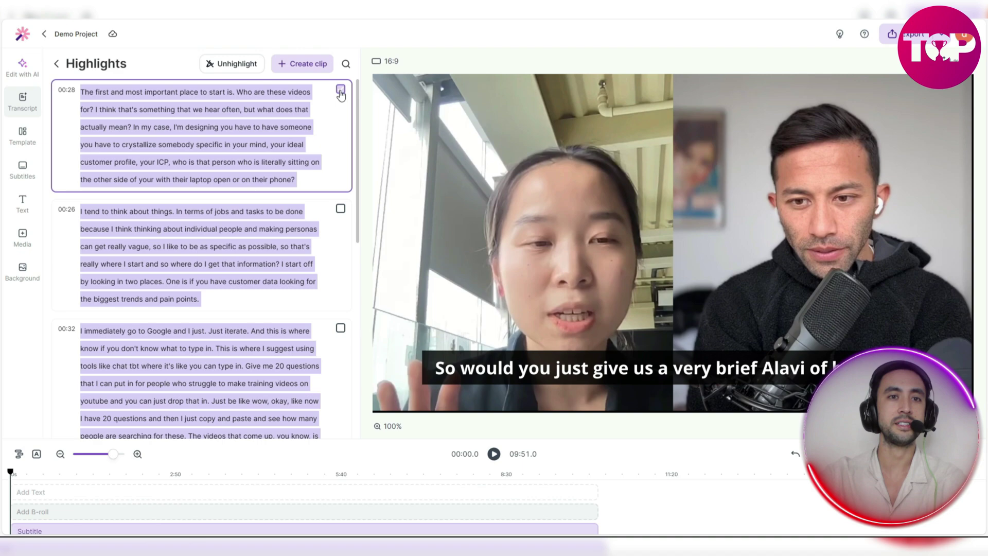
click(340, 208)
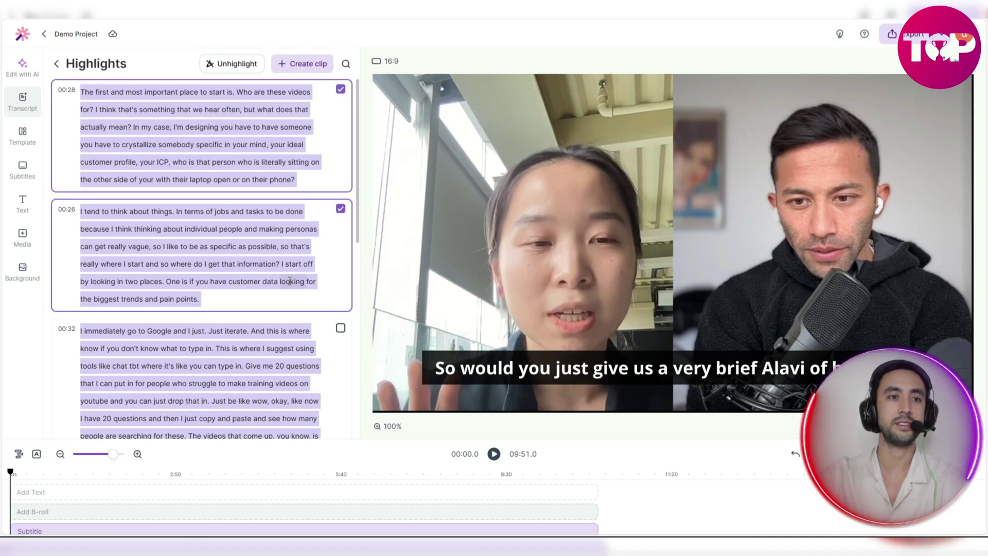
click(340, 328)
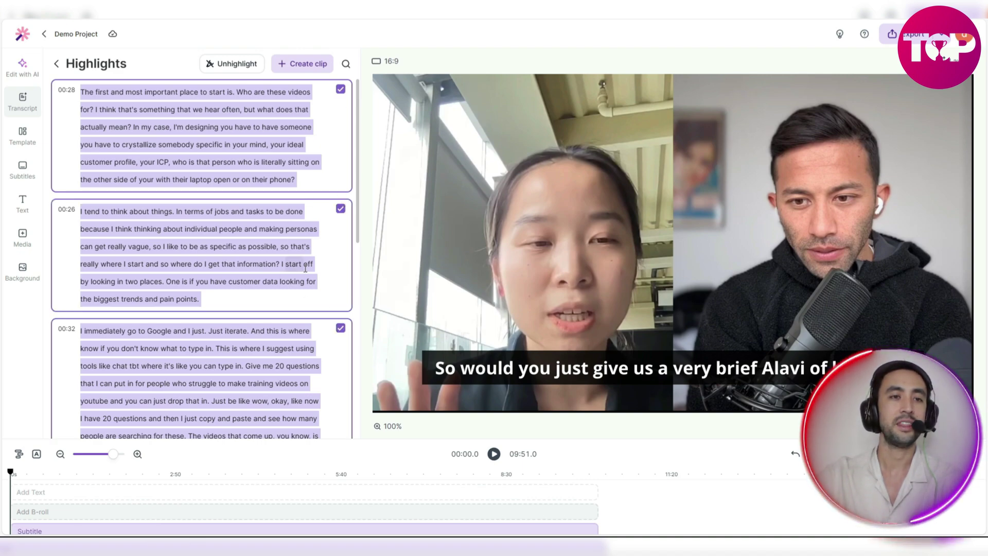
Start a new clip from the three ticked highlights
scroll(306, 269, down, 2)
scroll(306, 269, up, 2)
scroll(306, 267, down, 4)
scroll(307, 264, up, 2)
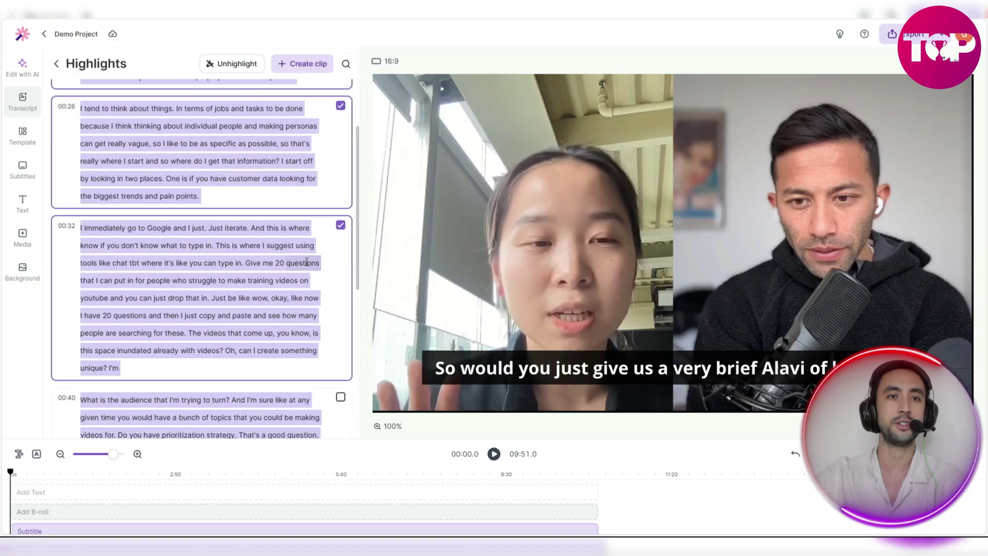
scroll(307, 260, up, 2)
click(312, 64)
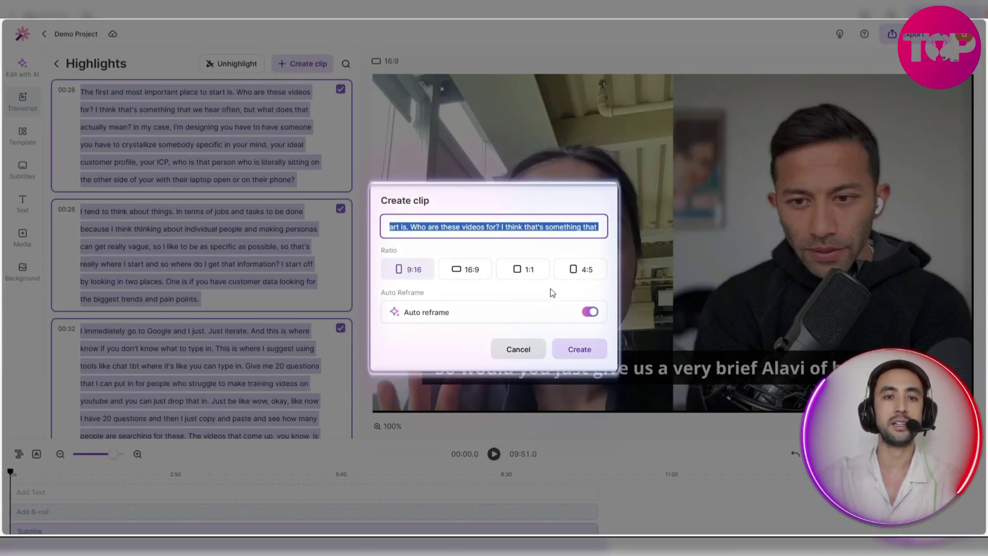
Create an auto-reframed 9:16 clip from the highlights after briefly trying 16:9
click(479, 273)
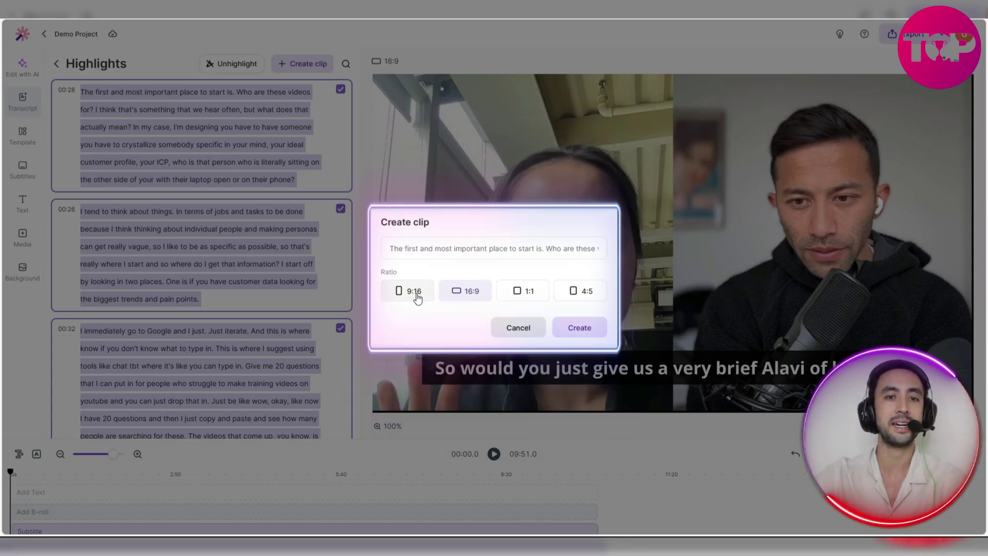
click(417, 293)
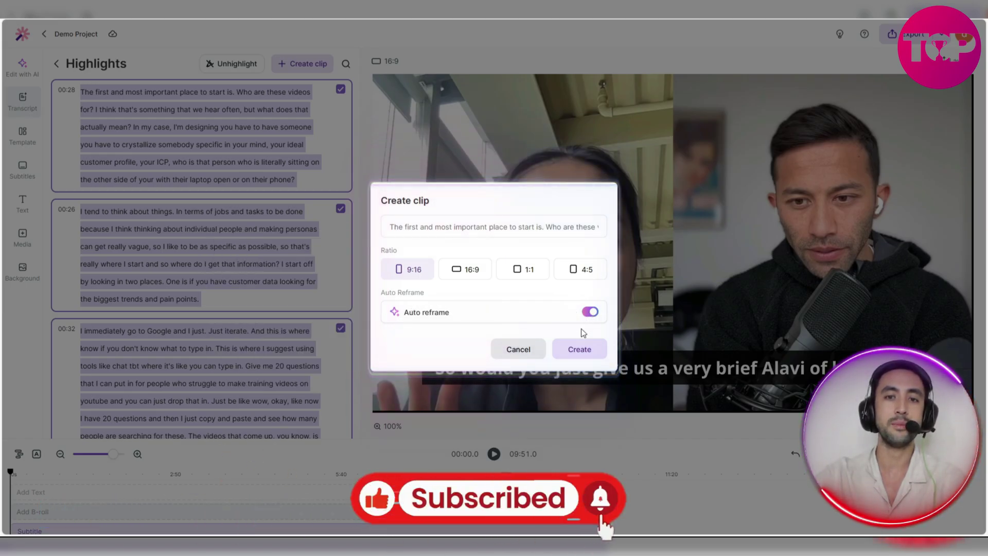
click(574, 350)
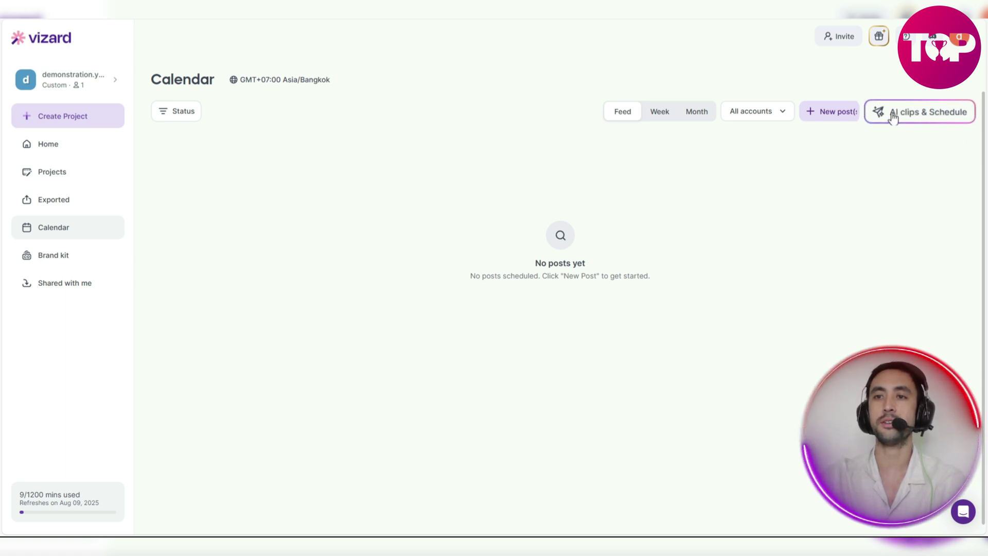
Upload 'Vizard AI Review – 2025' for 9:16 AI clips with auto schedule and post on
click(924, 120)
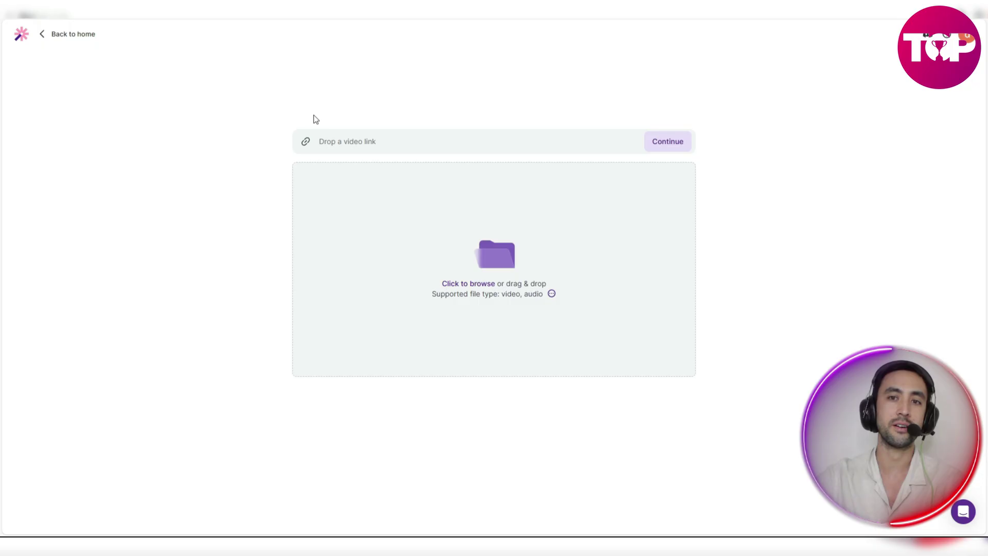
click(454, 137)
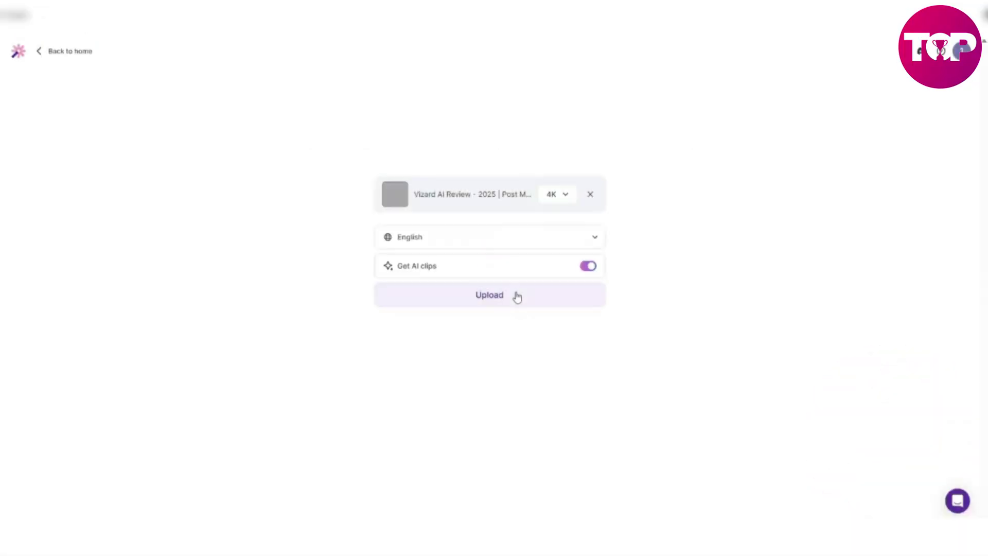
click(517, 297)
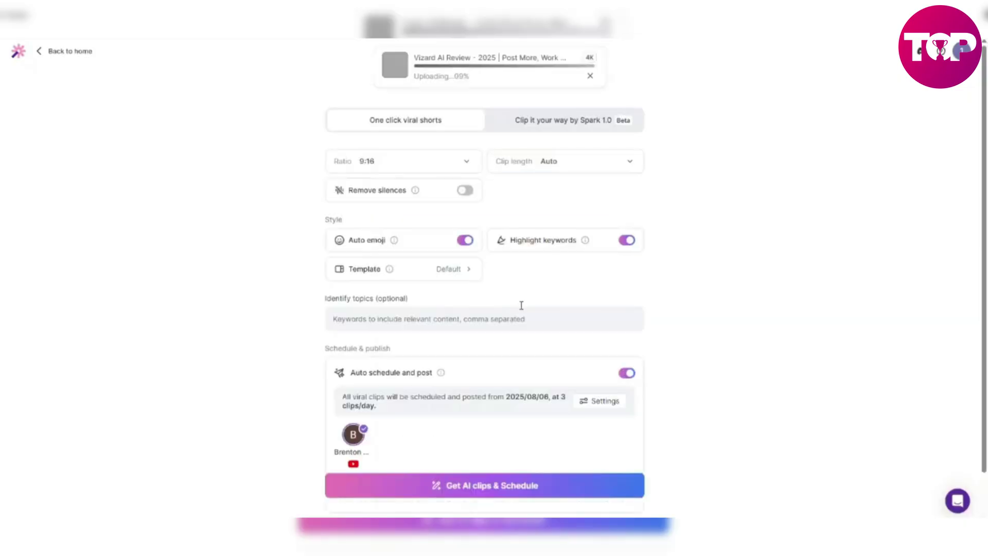
click(628, 373)
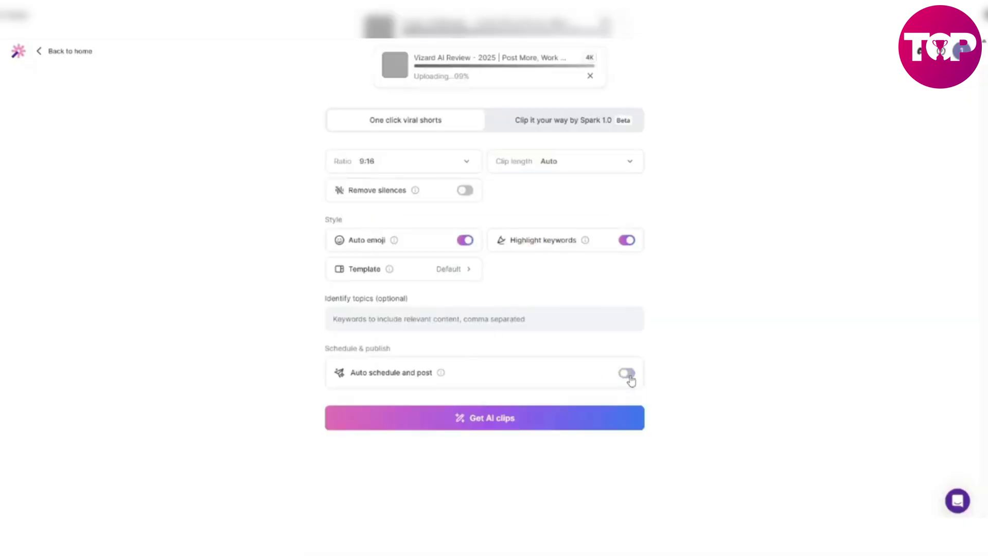
click(625, 375)
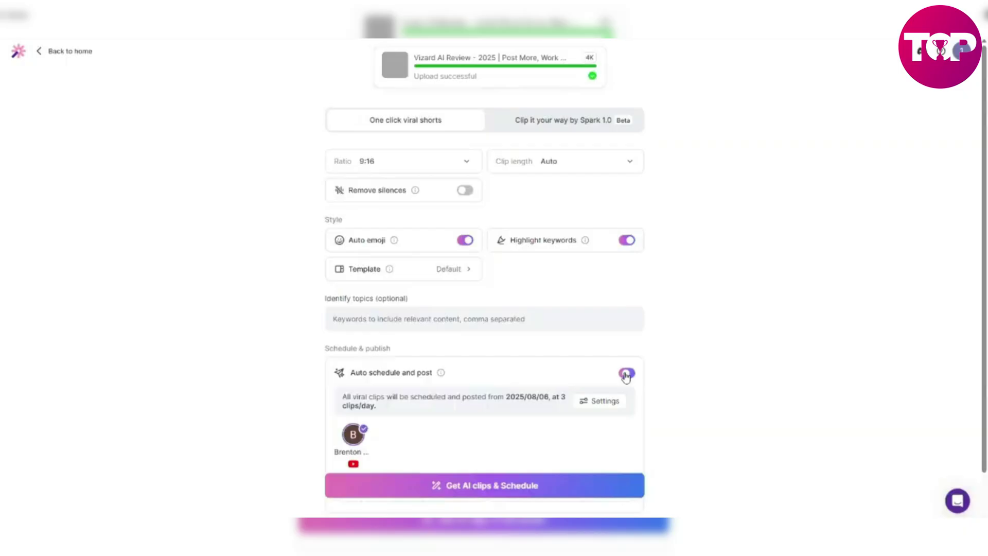
Set viral score 9.0 and 5 posts daily for 7 days from August 20, then save
click(613, 403)
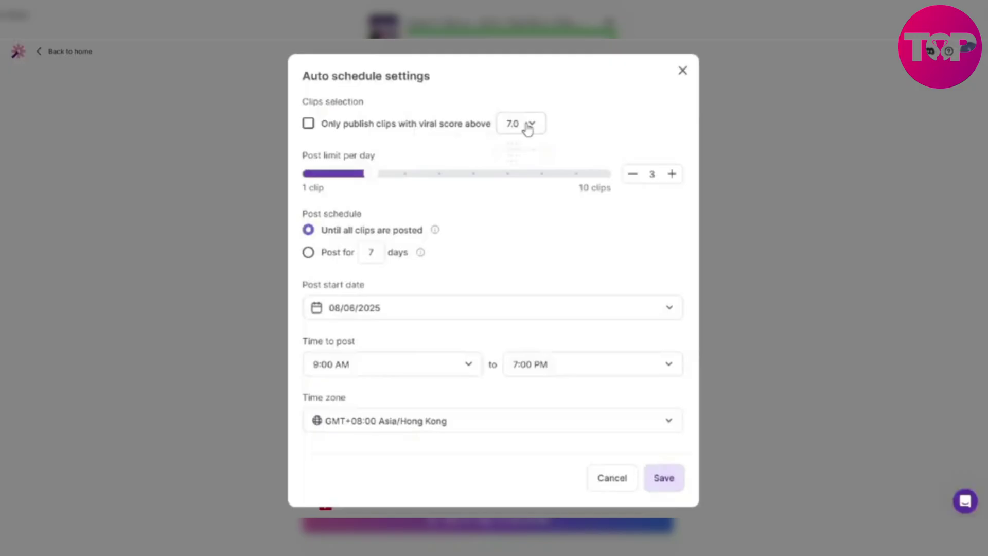
click(524, 229)
drag(370, 174, 432, 174)
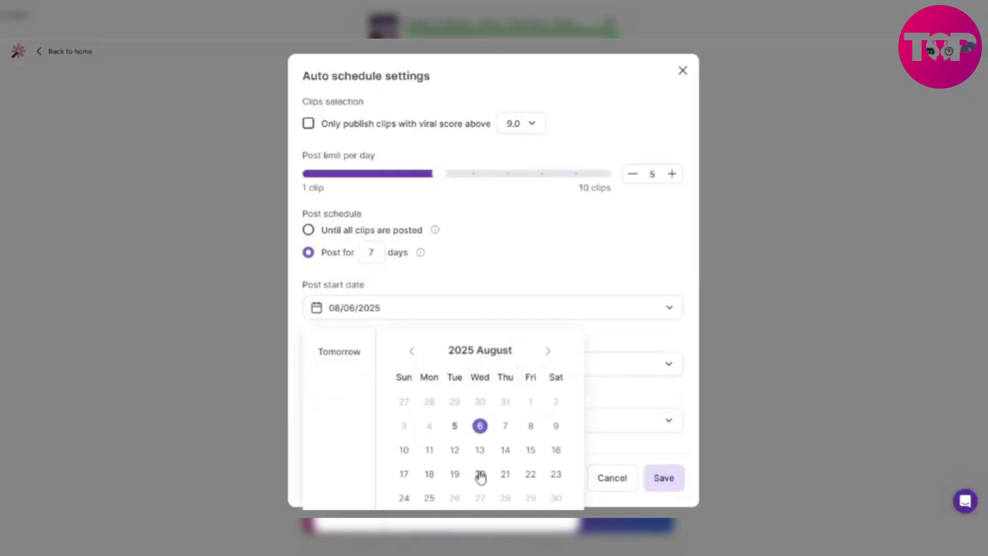
click(479, 472)
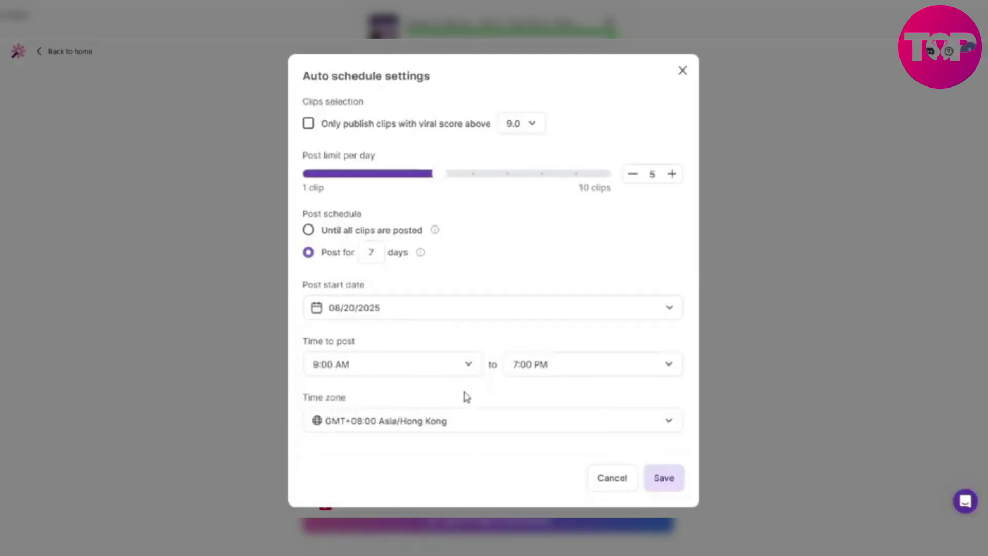
click(665, 478)
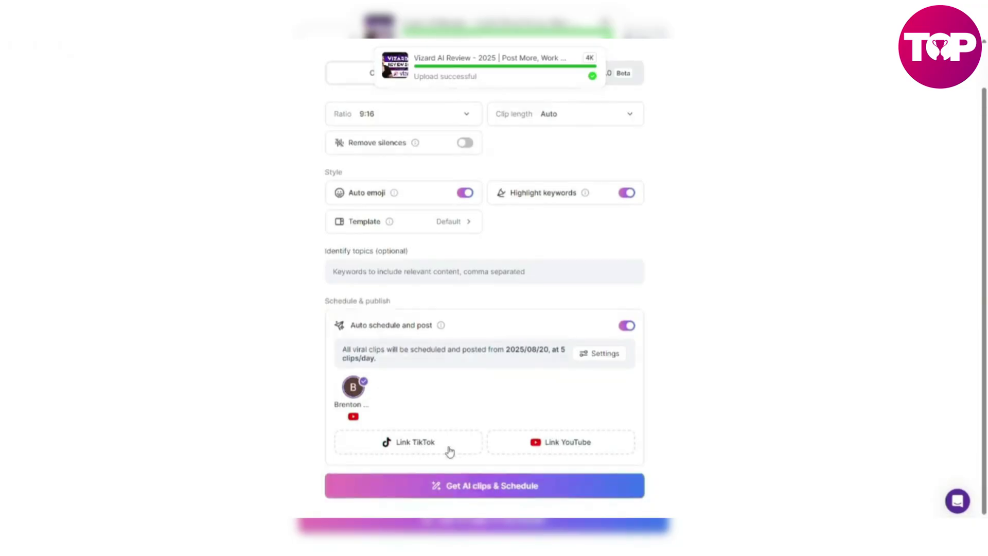
Generate the review video's AI clips and schedule their posting
click(524, 486)
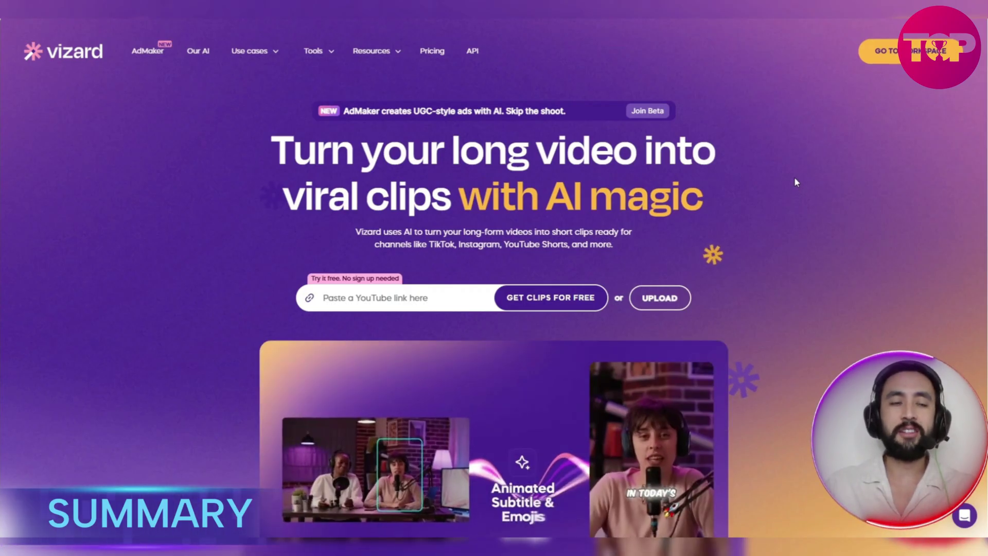
scroll(795, 182, down, 1)
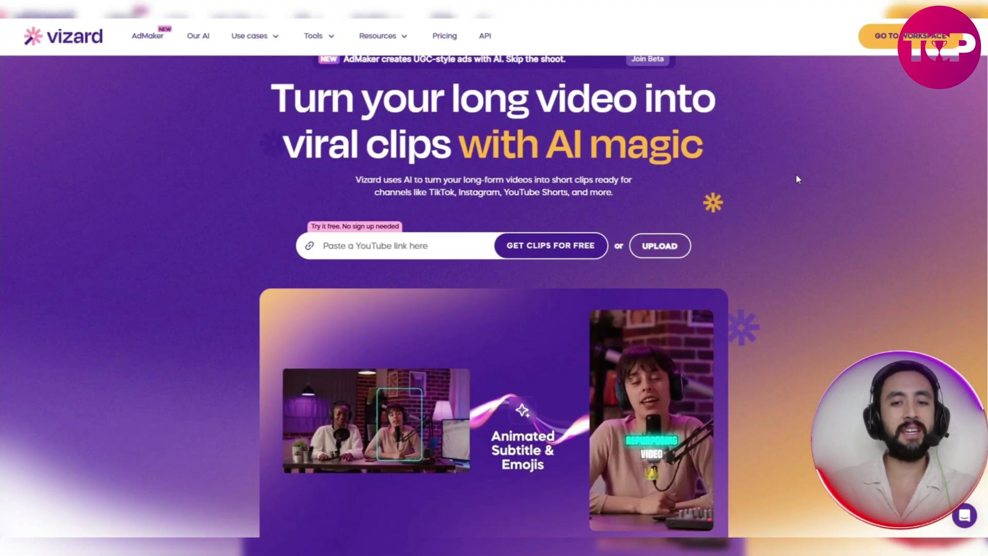
scroll(797, 177, down, 1)
scroll(796, 175, down, 1)
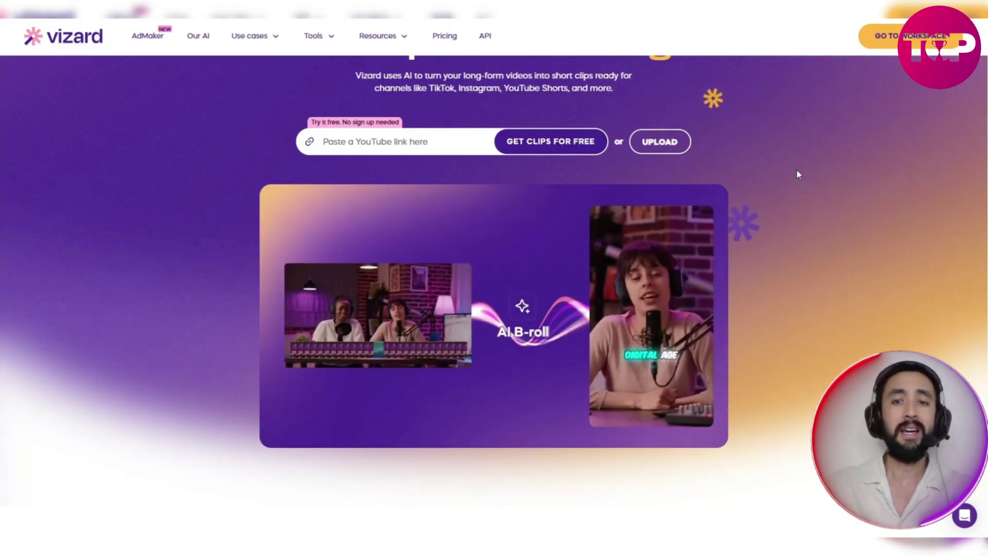
scroll(795, 169, down, 1)
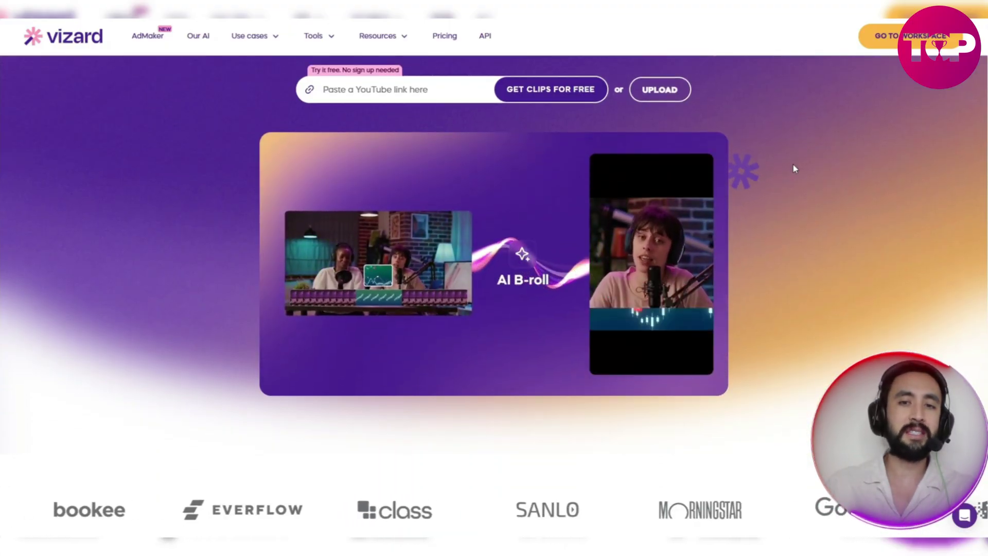
scroll(793, 168, down, 1)
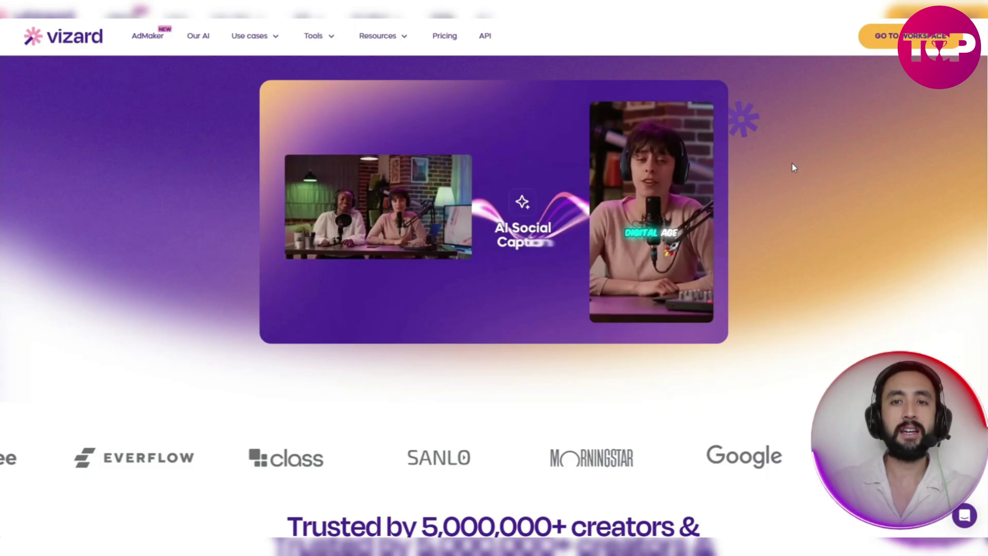
scroll(791, 164, up, 1)
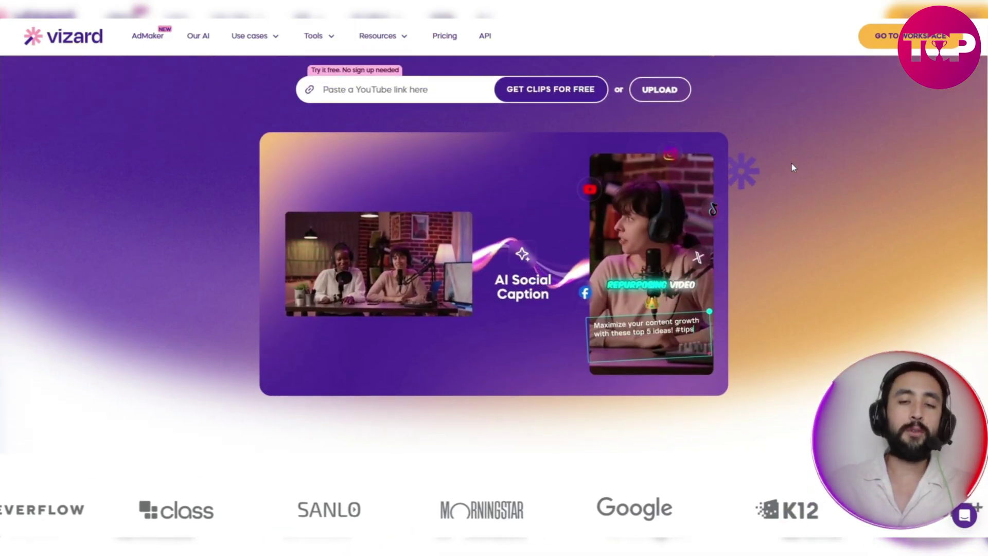
scroll(788, 163, up, 1)
scroll(785, 162, up, 1)
scroll(785, 163, up, 2)
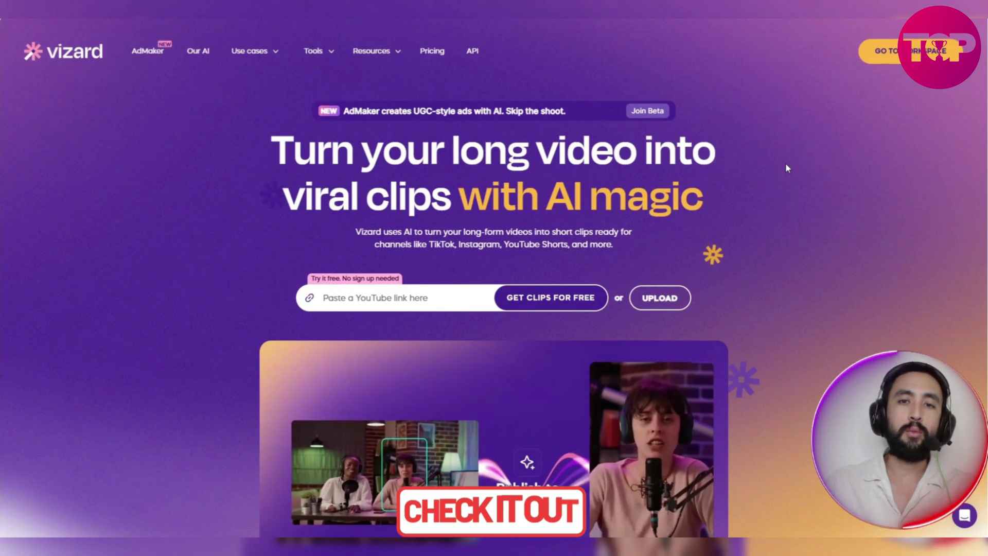